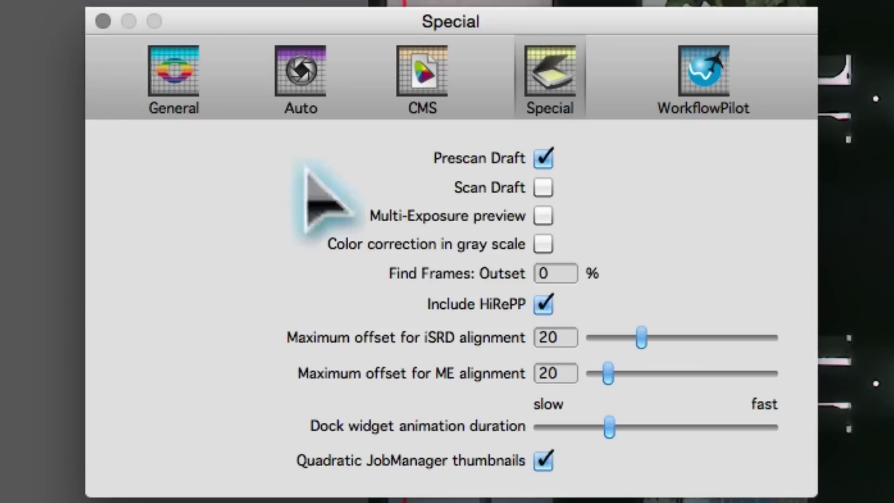
# - Set Find Frames Outset to 5% and detect frames with the Slide 35 mm holder layout
pyautogui.click(566, 265)
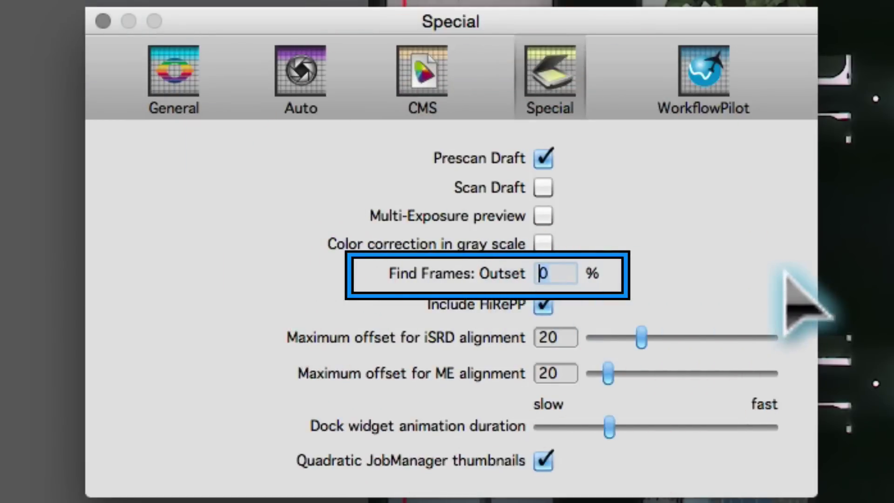
pyautogui.write('5')
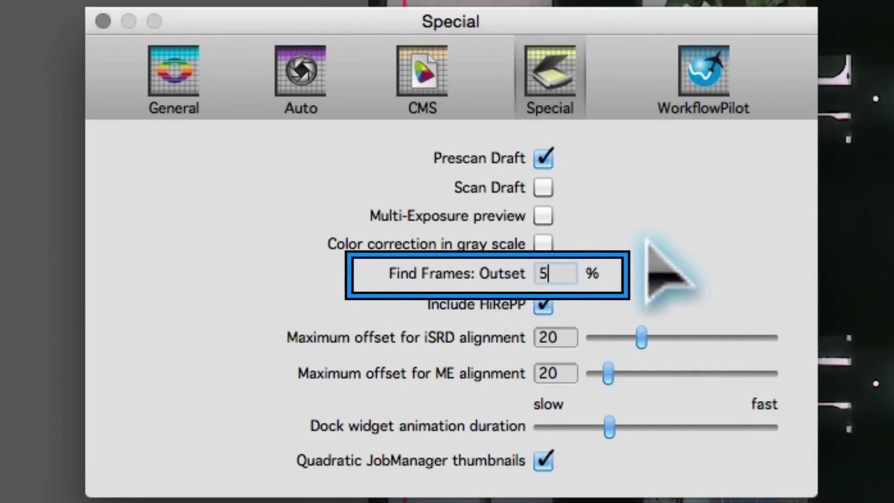
pyautogui.click(103, 21)
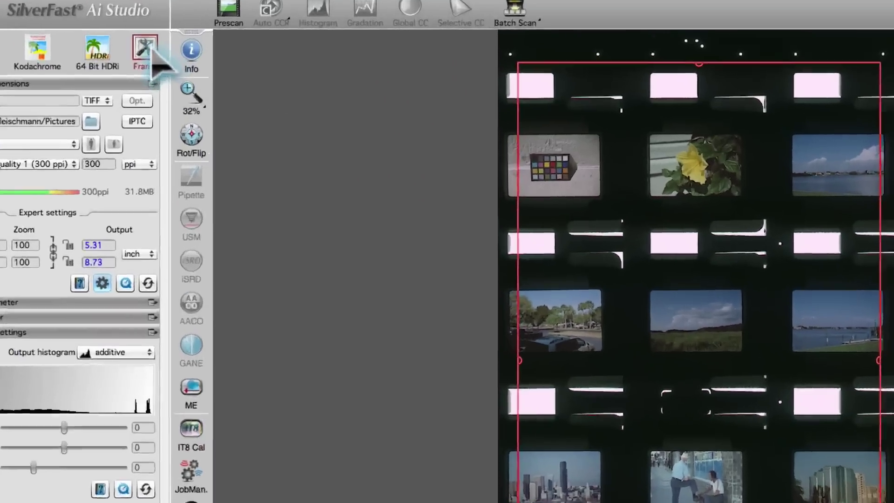
pyautogui.click(161, 41)
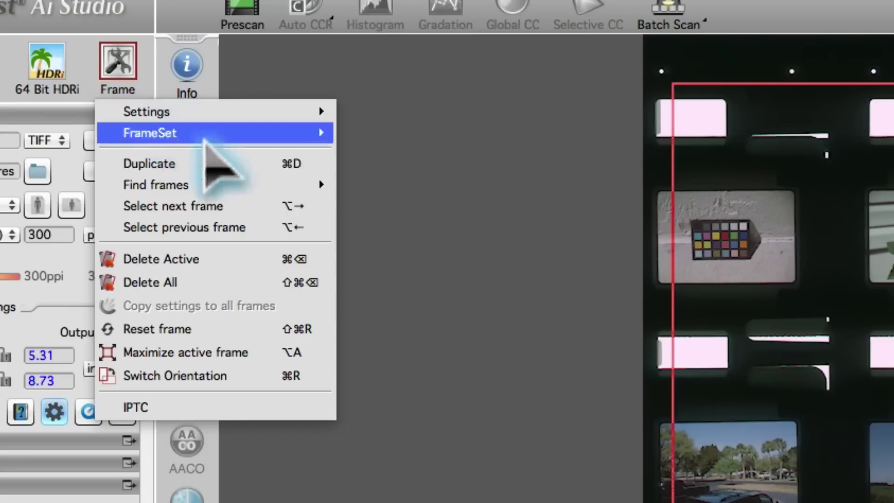
pyautogui.moveTo(180, 97)
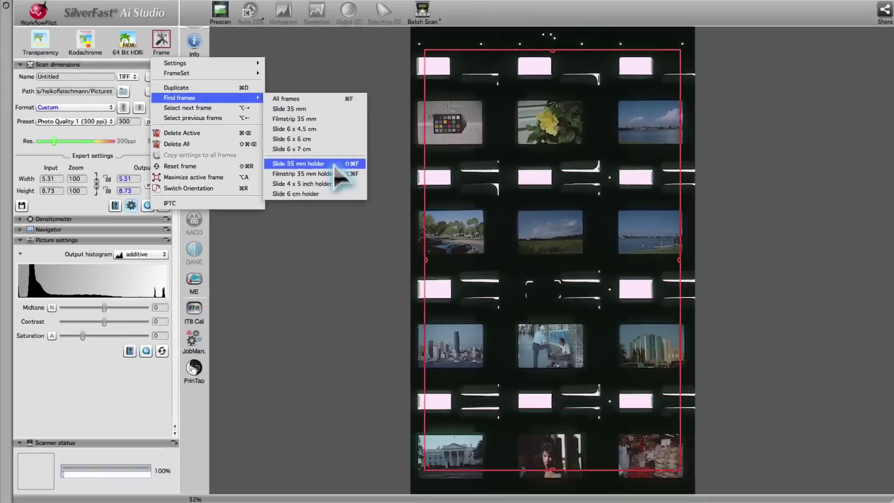
pyautogui.click(335, 173)
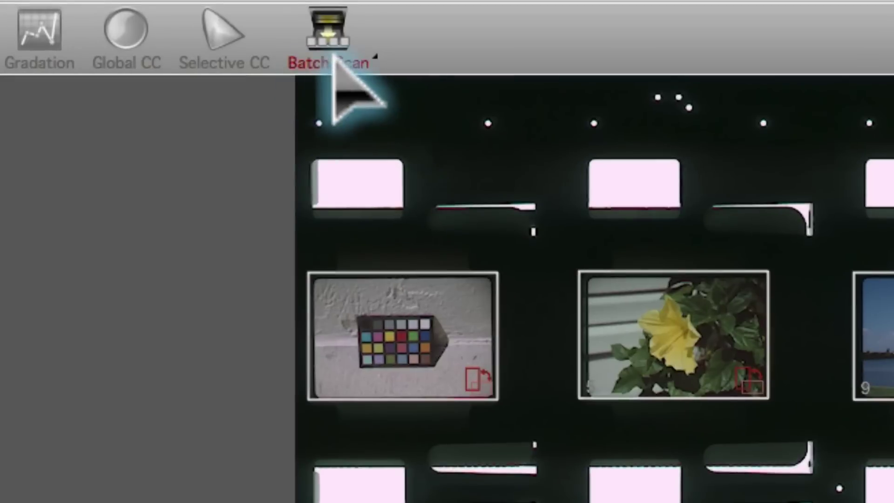
# - Start a batch scan of all found slide frames
pyautogui.click(424, 15)
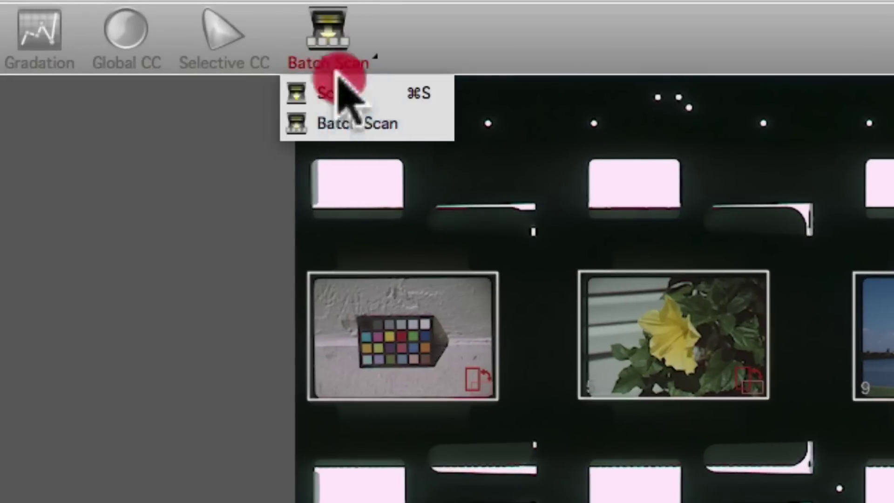
pyautogui.moveTo(335, 55); pyautogui.dragTo(421, 123)
pyautogui.click(421, 124)
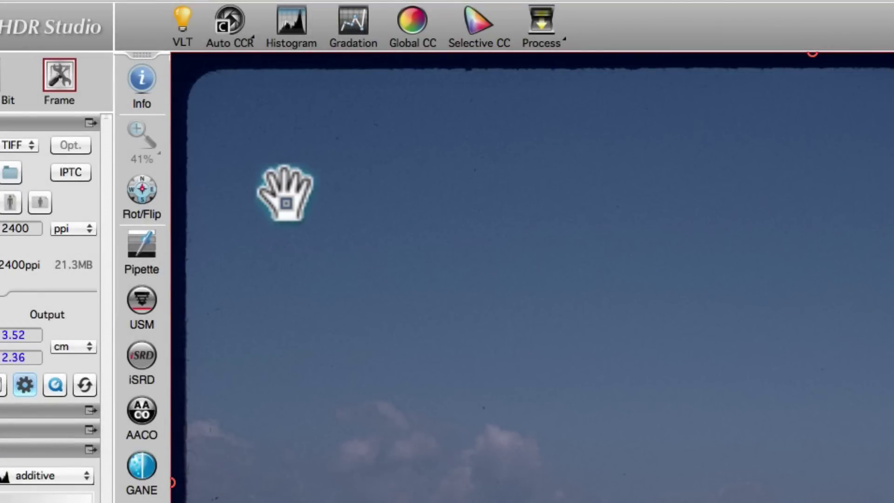
# - Open the VLT and cycle through single, split, grid and list views, ending on grid
pyautogui.click(183, 24)
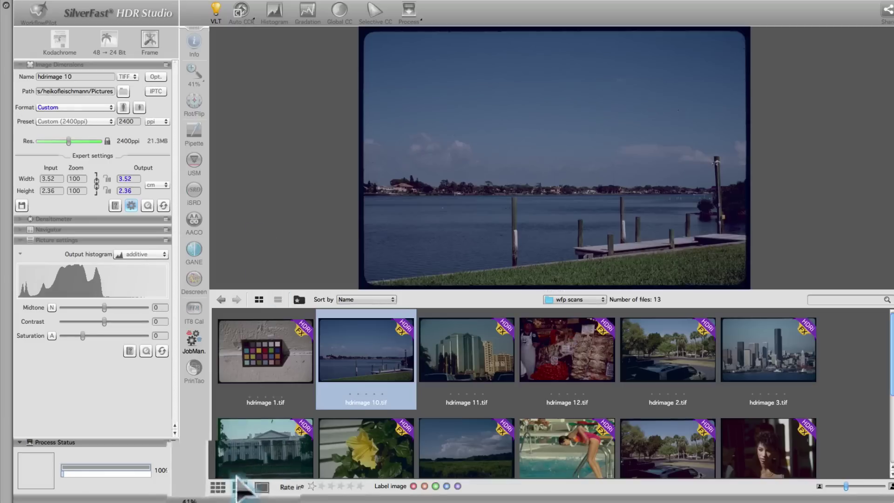
pyautogui.click(258, 486)
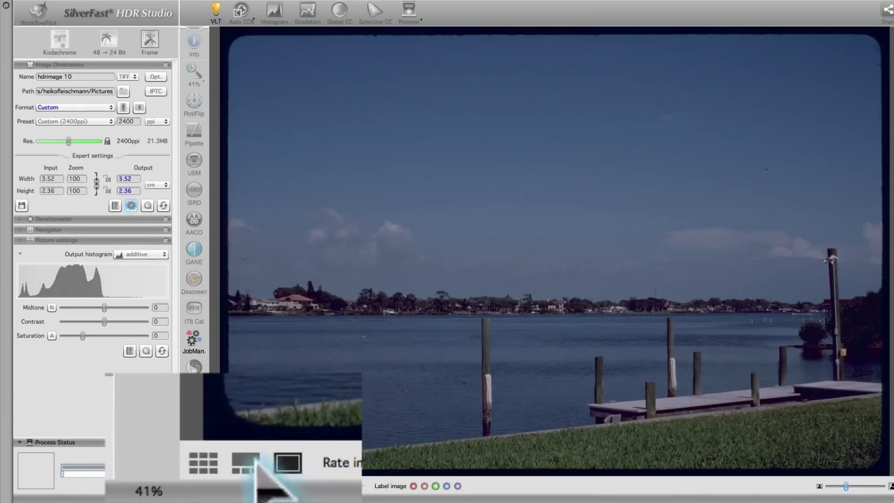
pyautogui.click(247, 464)
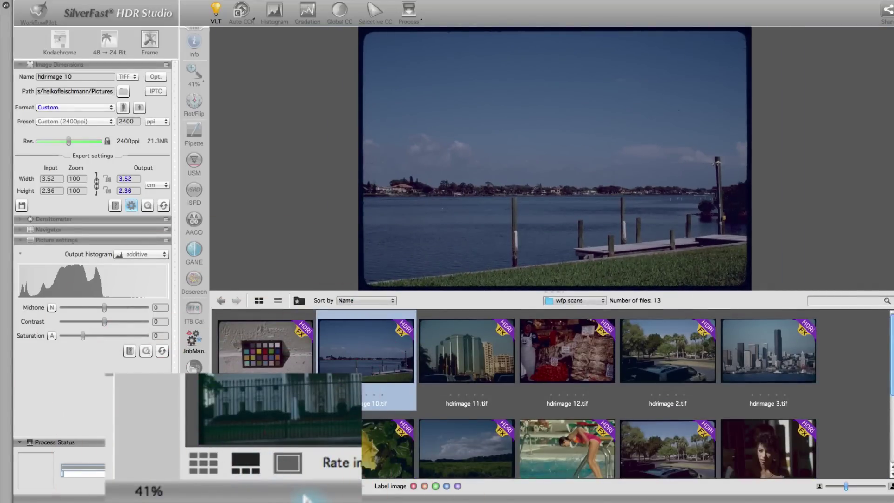
pyautogui.click(203, 462)
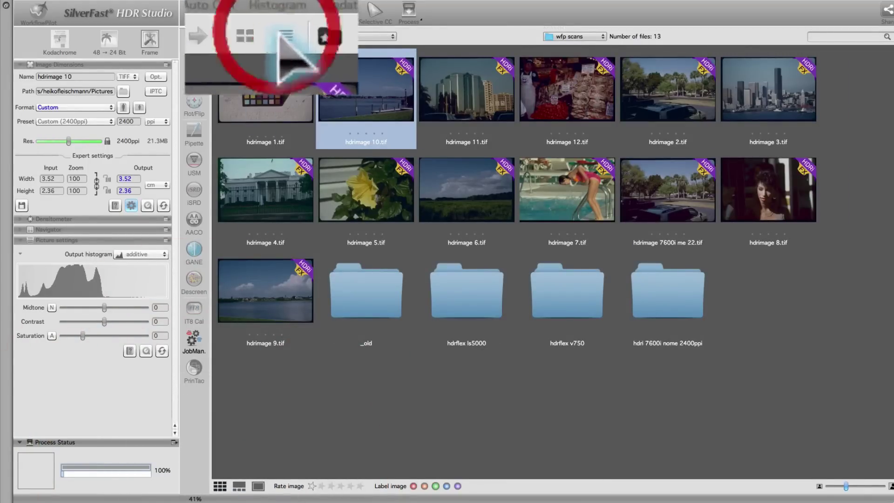
pyautogui.click(239, 486)
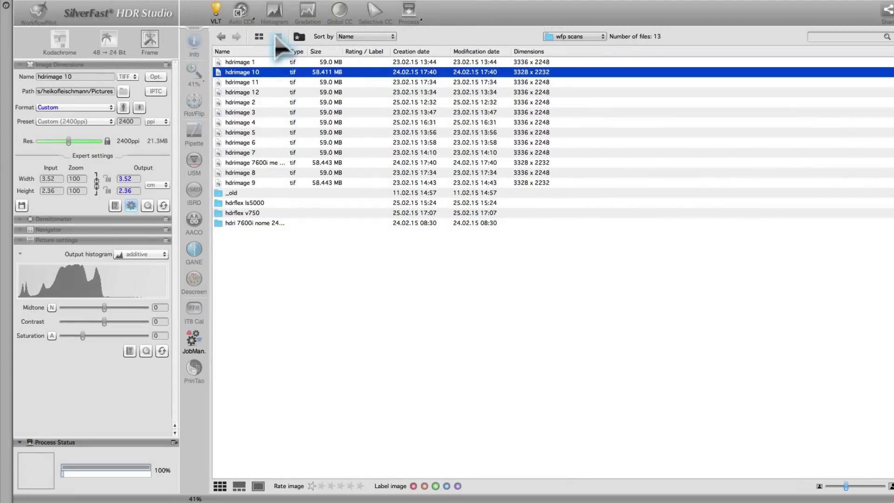
pyautogui.click(259, 37)
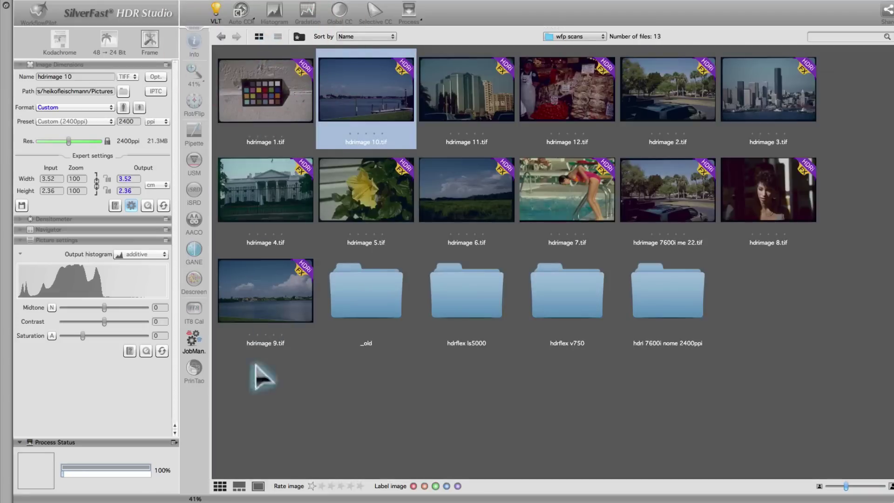
# - Show hdrimage 10 in split view and inspect its dock posts and shoreline with the loupe
pyautogui.click(239, 485)
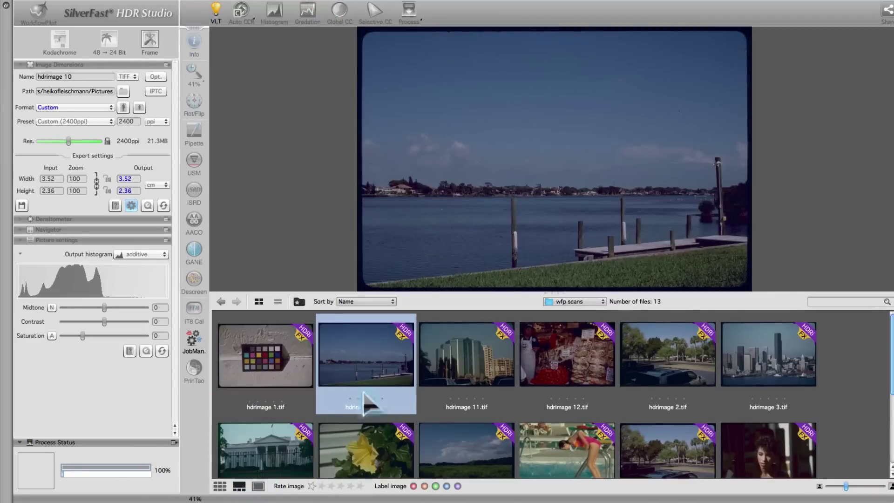
pyautogui.click(626, 236)
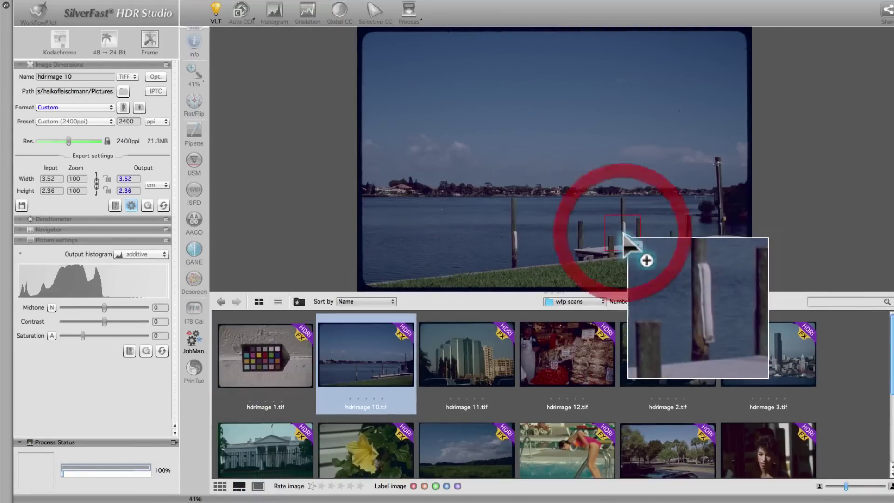
pyautogui.moveTo(651, 295); pyautogui.dragTo(672, 291)
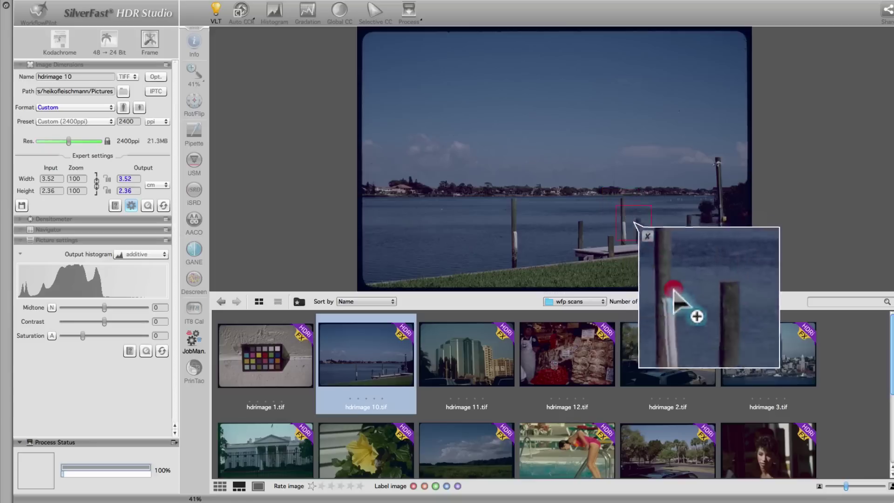
pyautogui.moveTo(672, 292); pyautogui.dragTo(724, 265)
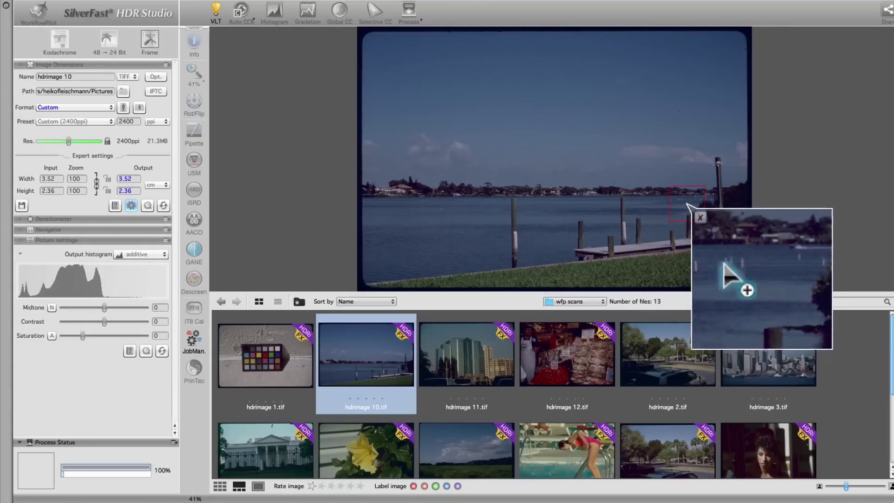
pyautogui.click(689, 219)
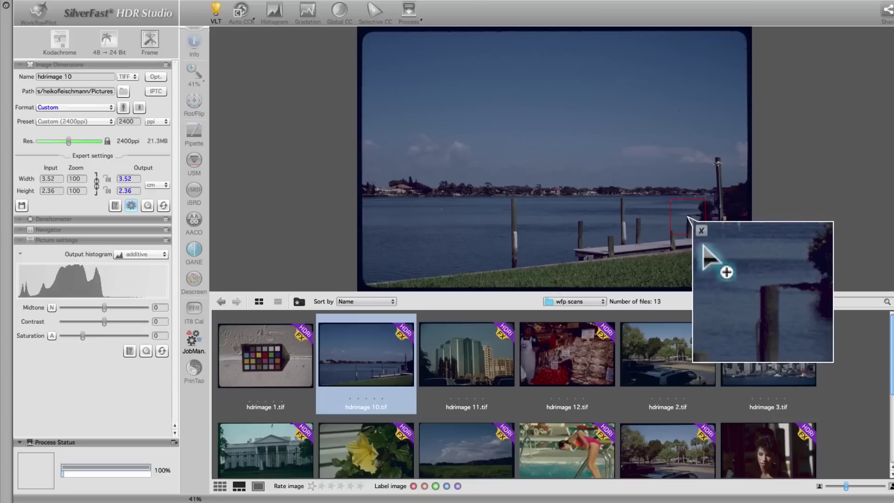
pyautogui.click(701, 231)
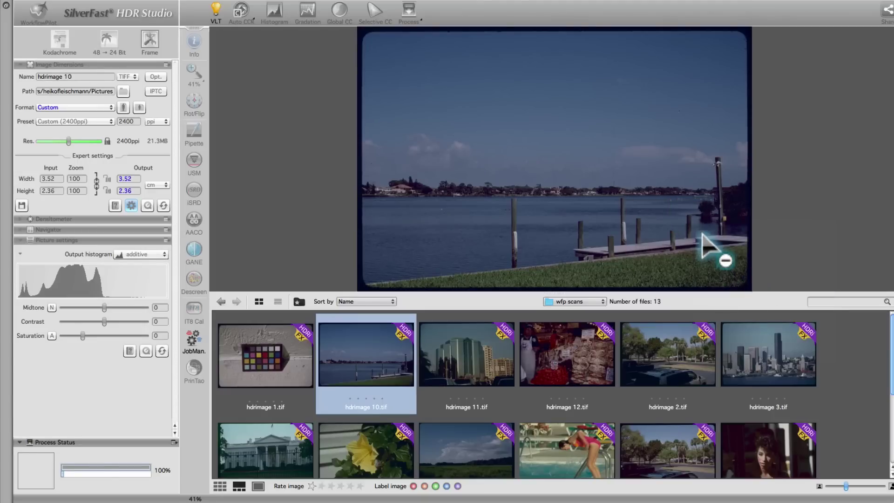
# - Open the hdrimage 10 thumbnail and run Find frames using the Slide 35 mm layout
pyautogui.doubleClick(364, 353)
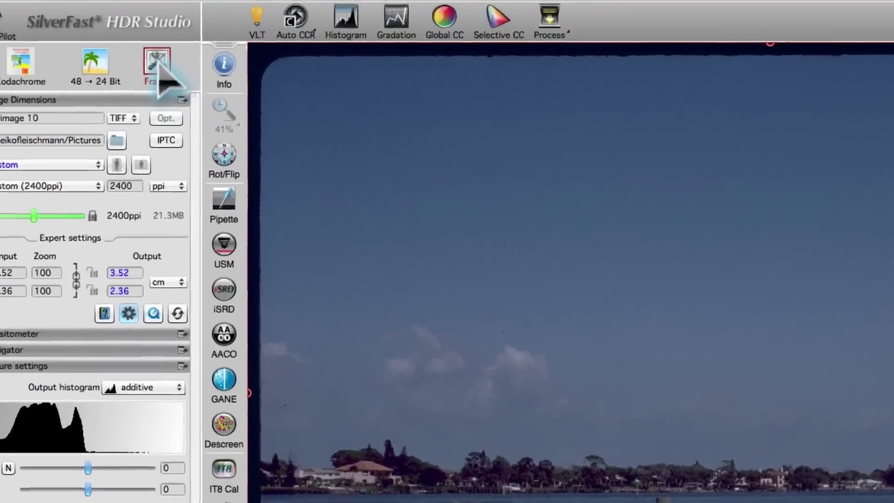
pyautogui.click(151, 44)
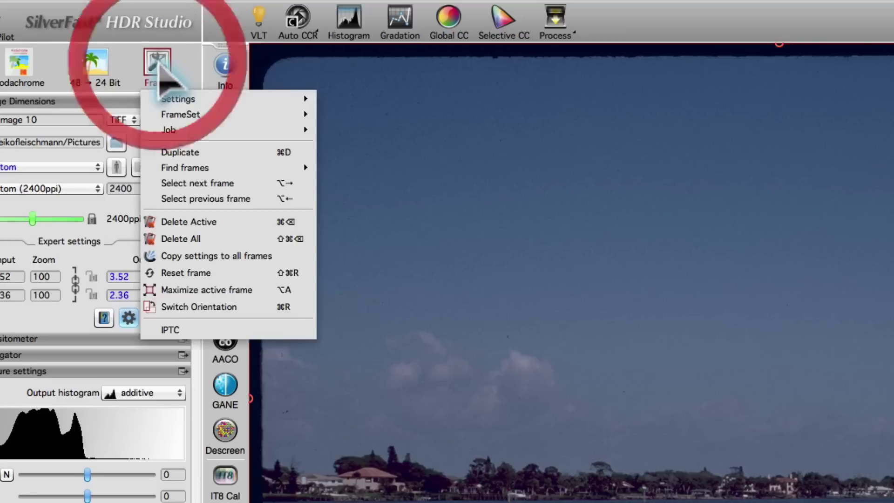
pyautogui.moveTo(224, 167)
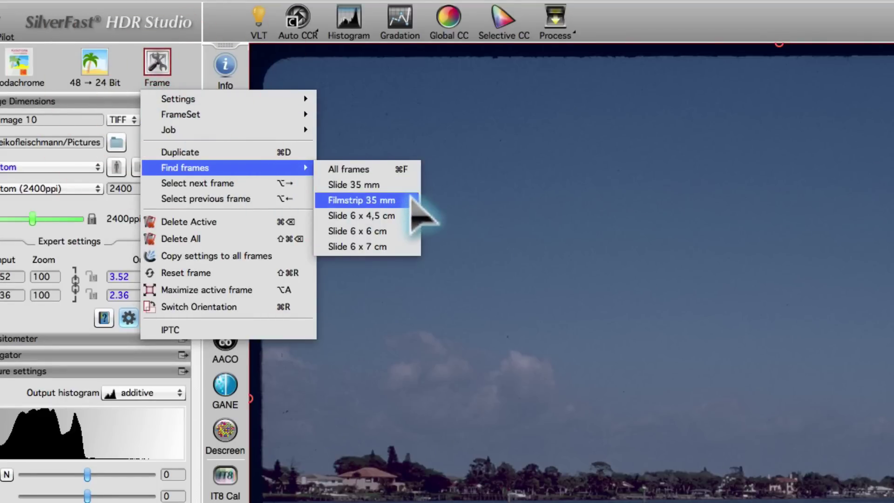
pyautogui.press('Up')
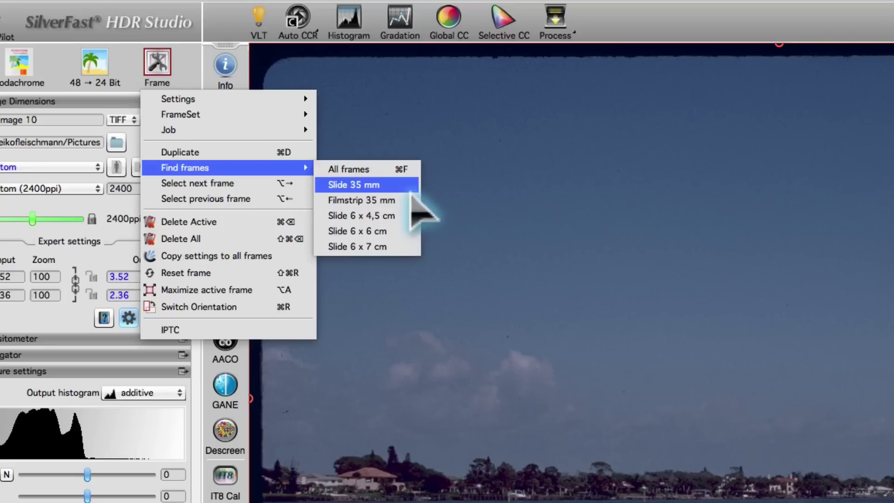
pyautogui.click(410, 194)
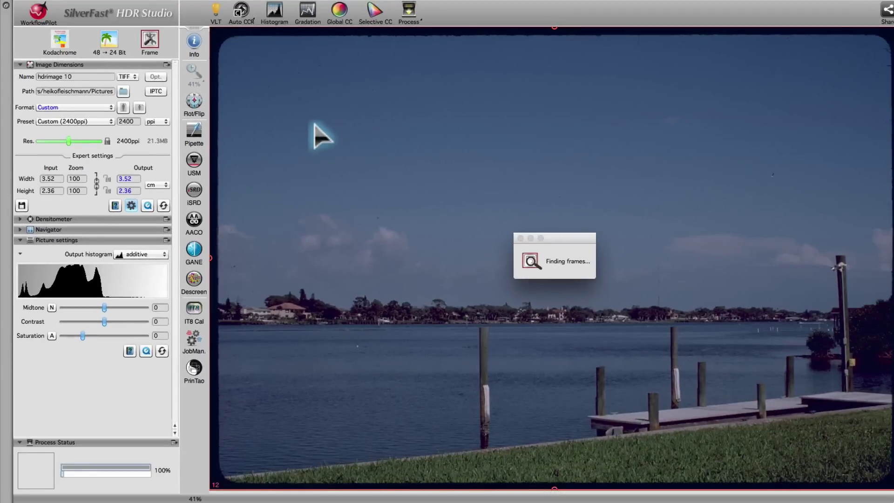
# - In JobMan., extract job #12's settings with Frame finding ticked and apply them to all jobs
pyautogui.click(195, 340)
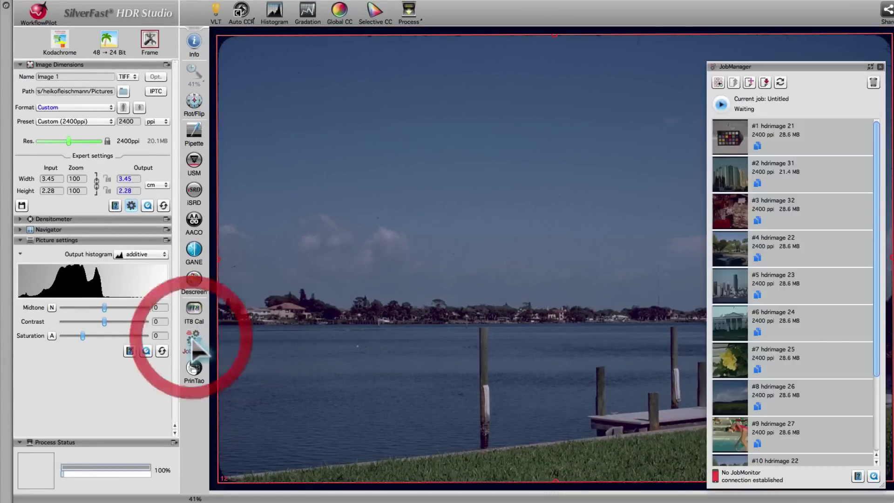
pyautogui.scroll(-3, 873, 466)
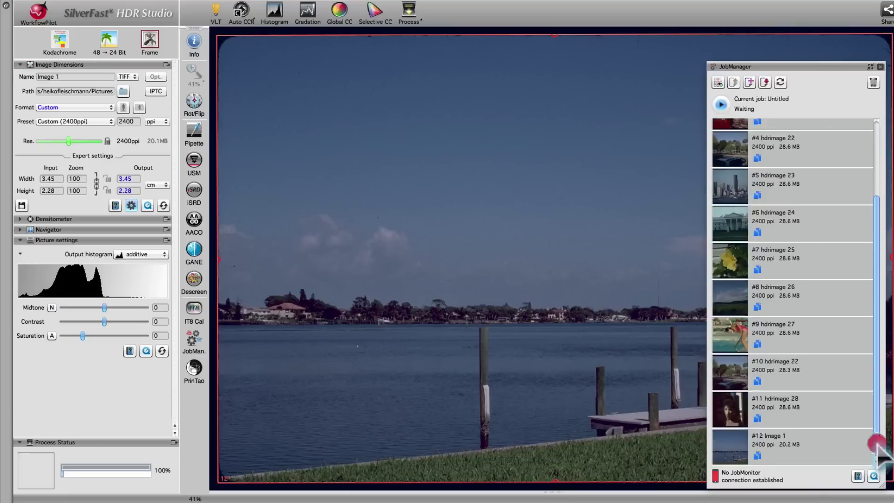
pyautogui.click(759, 458)
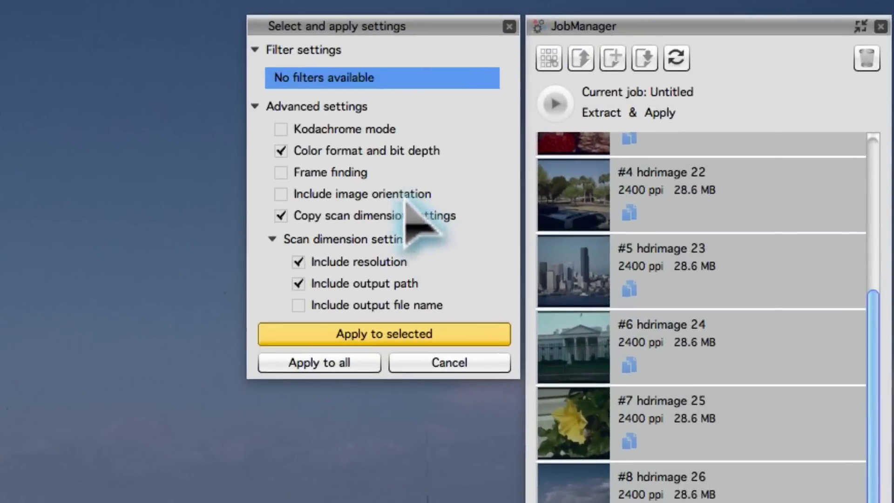
pyautogui.click(281, 172)
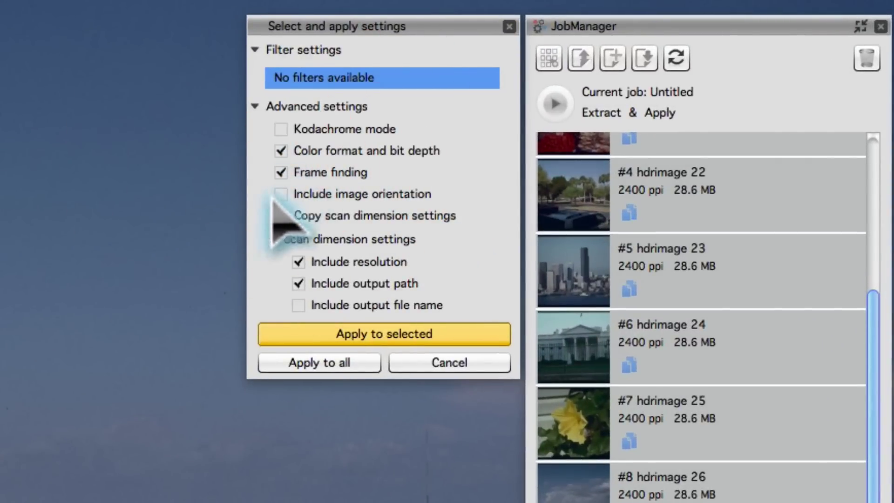
pyautogui.click(335, 366)
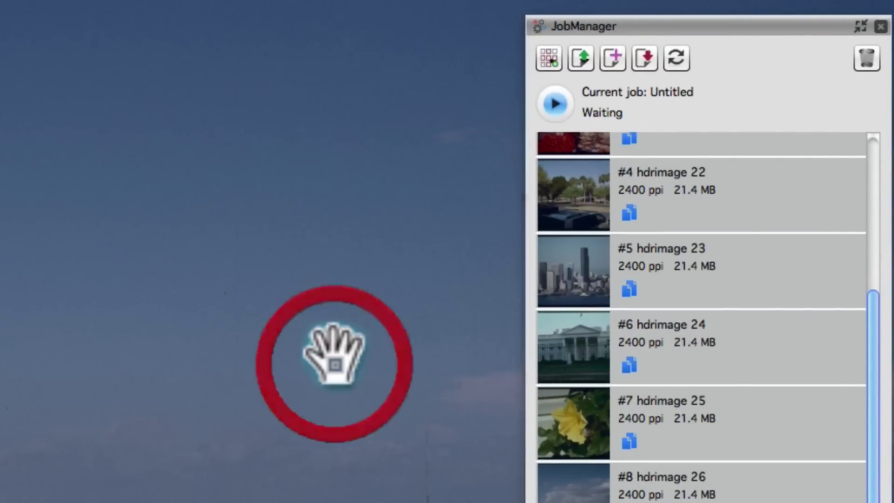